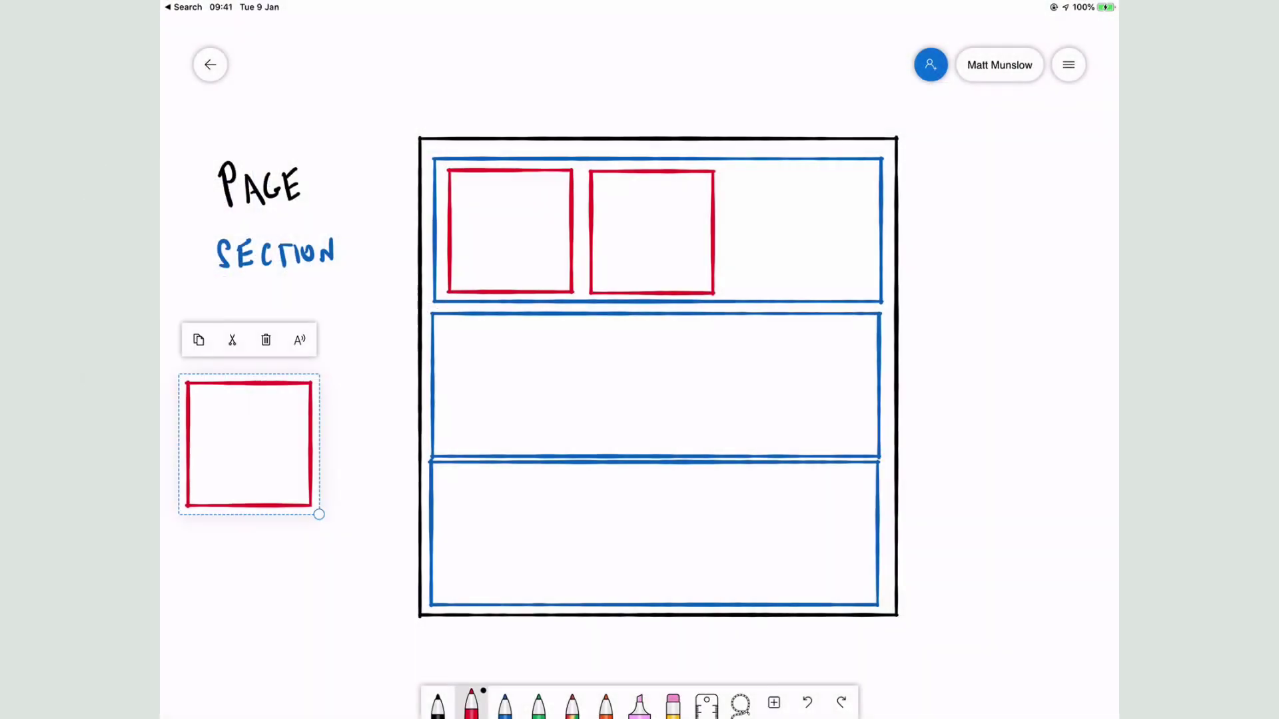
# Let the 'What are Web Parts and Sections?' title card play until it fades to blank
pyautogui.moveTo(249, 444)
pyautogui.mouseDown()
pyautogui.moveTo(805, 217)
pyautogui.moveTo(805, 232)
pyautogui.mouseUp()
pyautogui.press('Escape')
pyautogui.moveTo(716, 363)
pyautogui.mouseDown()
pyautogui.moveTo(600, 447)
pyautogui.moveTo(448, 446)
pyautogui.moveTo(563, 323)
pyautogui.moveTo(714, 322)
pyautogui.mouseUp()
pyautogui.moveTo(216, 305); pyautogui.dragTo(284, 325)
pyautogui.moveTo(299, 295); pyautogui.dragTo(337, 341)
pyautogui.moveTo(341, 337)
pyautogui.mouseDown()
pyautogui.moveTo(354, 321)
pyautogui.moveTo(360, 337)
pyautogui.mouseUp()
pyautogui.moveTo(377, 307); pyautogui.dragTo(367, 337)
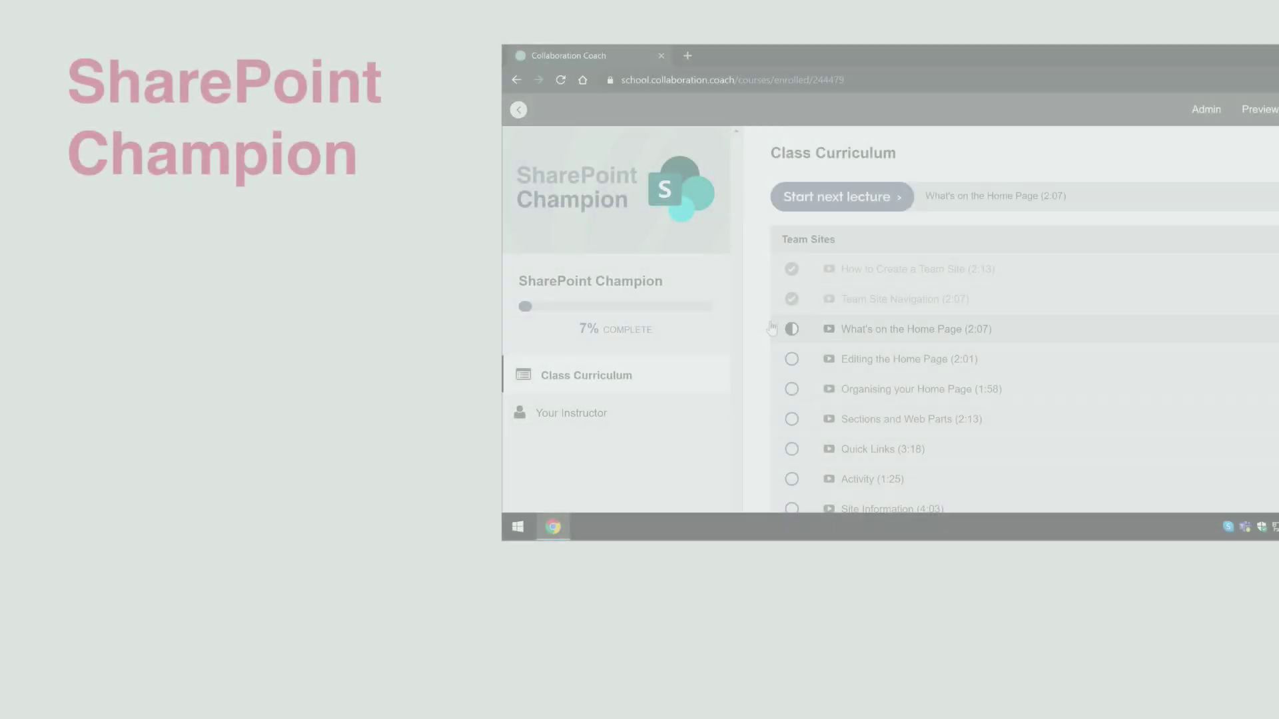
# Go through Create a Document Library to the Change the View lecture and play its video
pyautogui.scroll(-3, 776, 331)
pyautogui.scroll(-4, 771, 327)
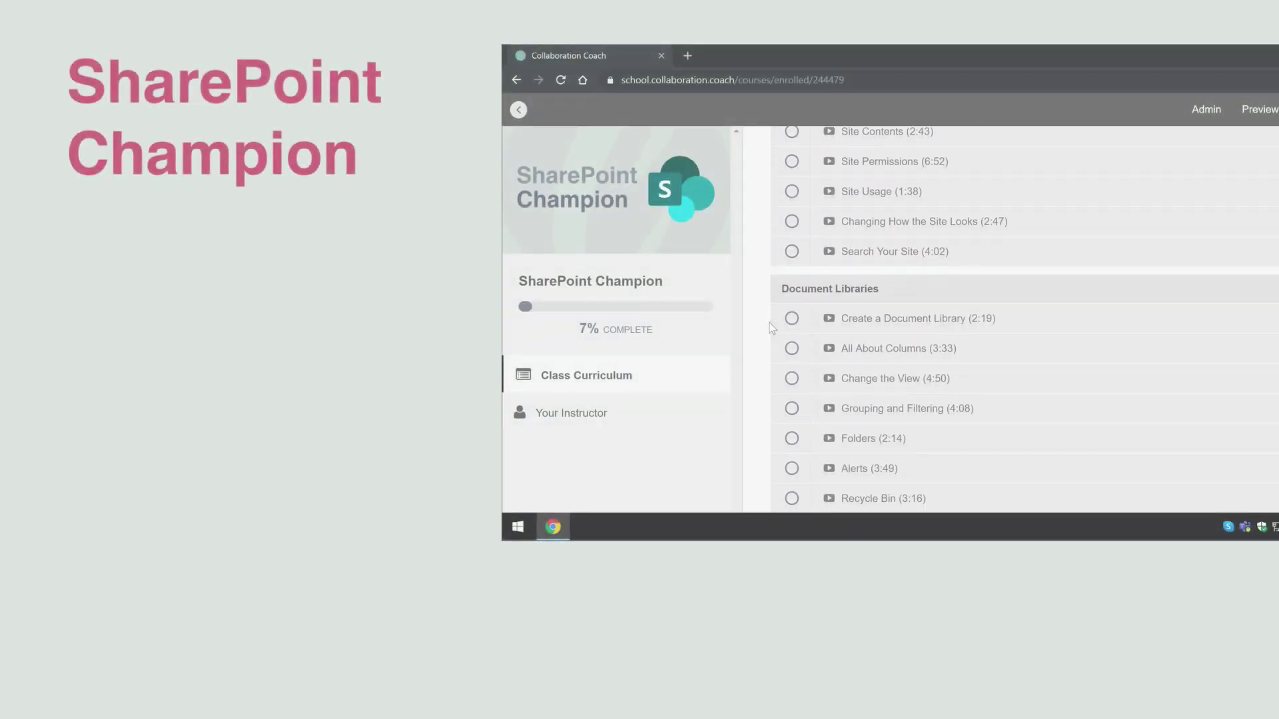
pyautogui.click(957, 326)
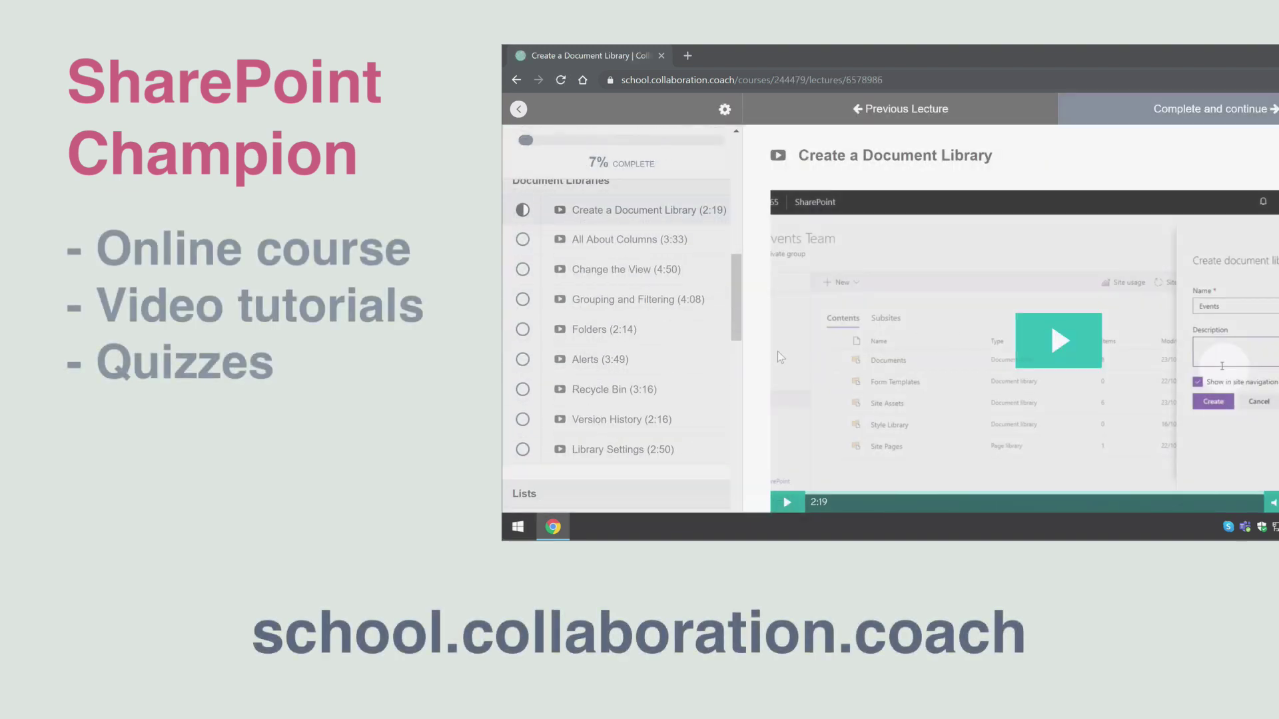
pyautogui.click(658, 272)
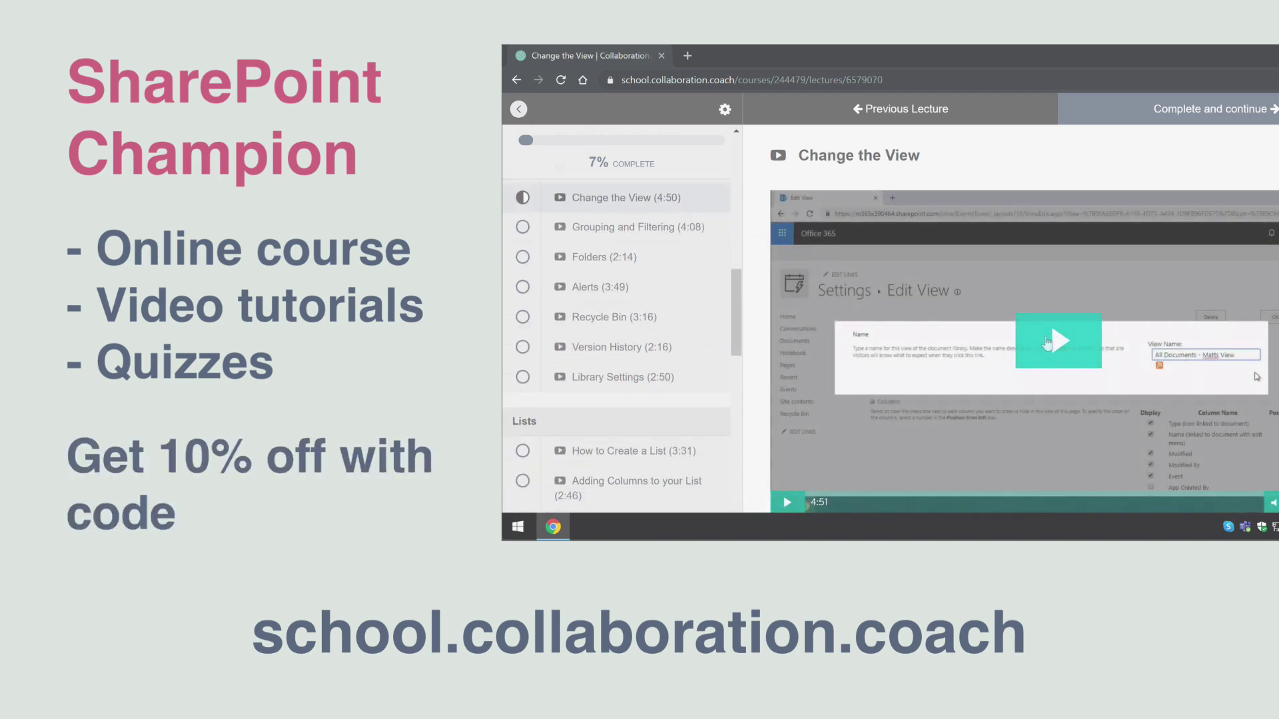
pyautogui.click(1053, 344)
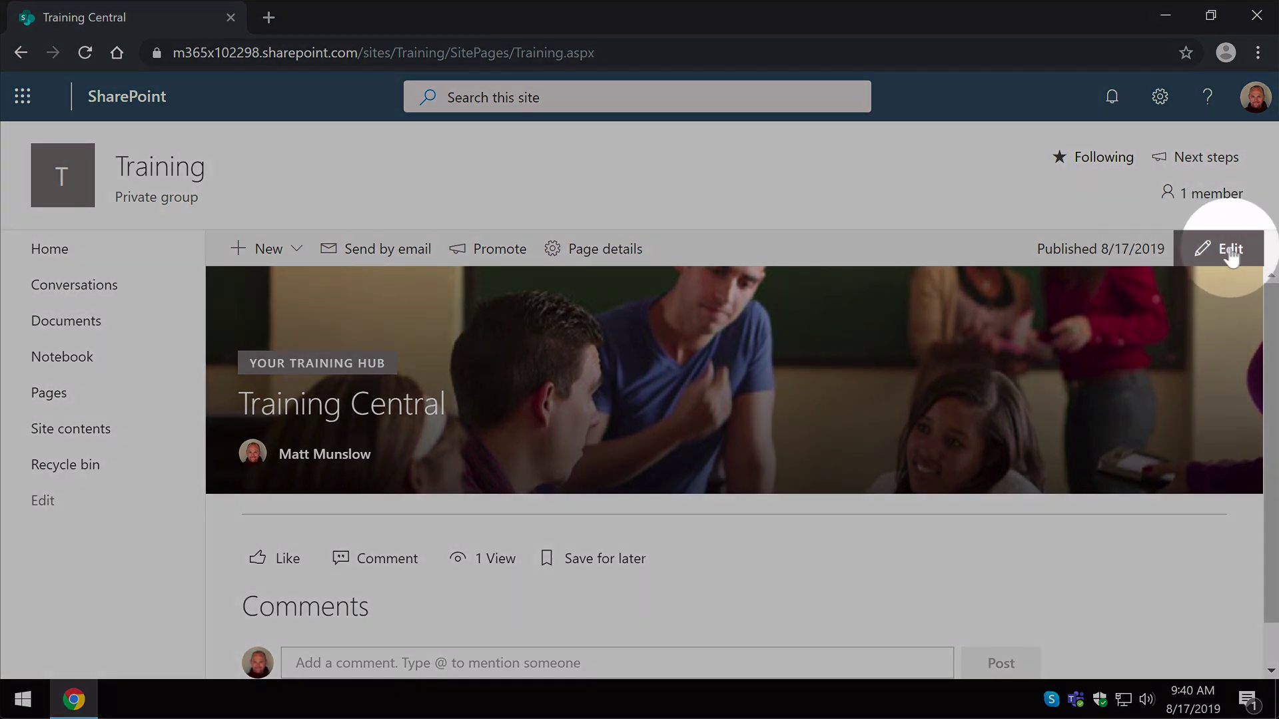
# Put the Training Central page into edit mode with Edit at the top right
pyautogui.click(1230, 251)
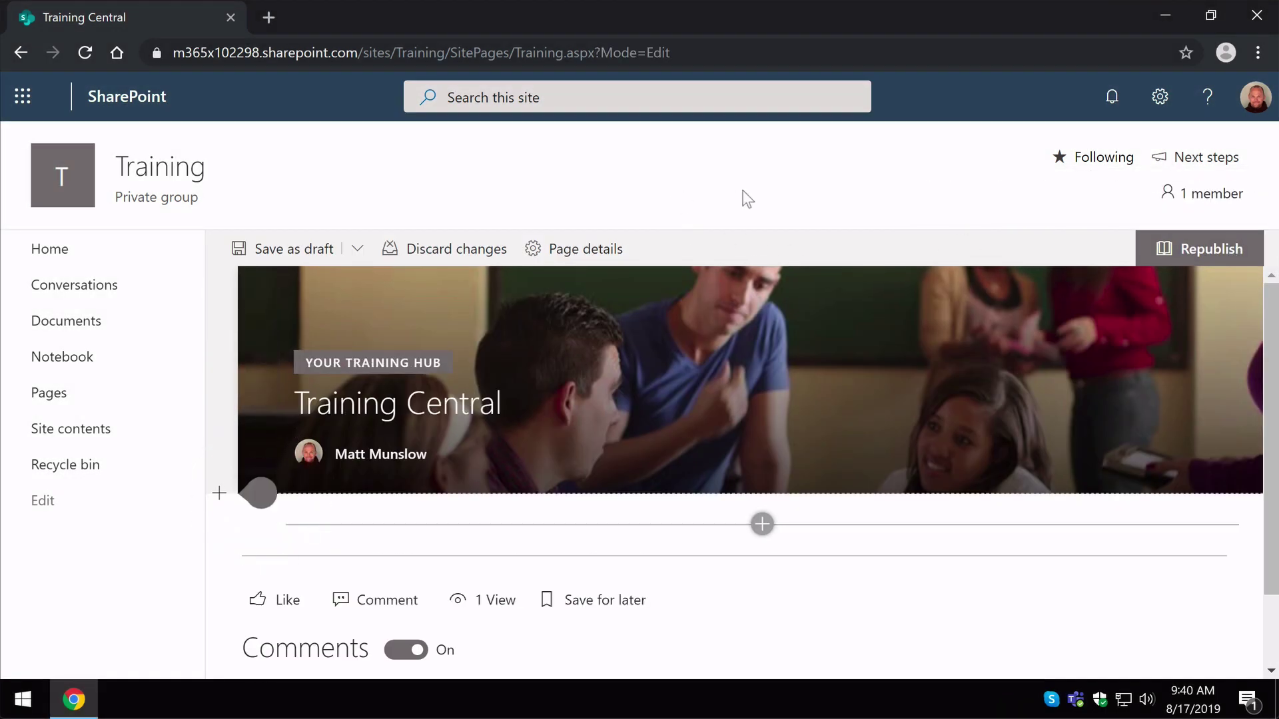
pyautogui.moveTo(690, 443)
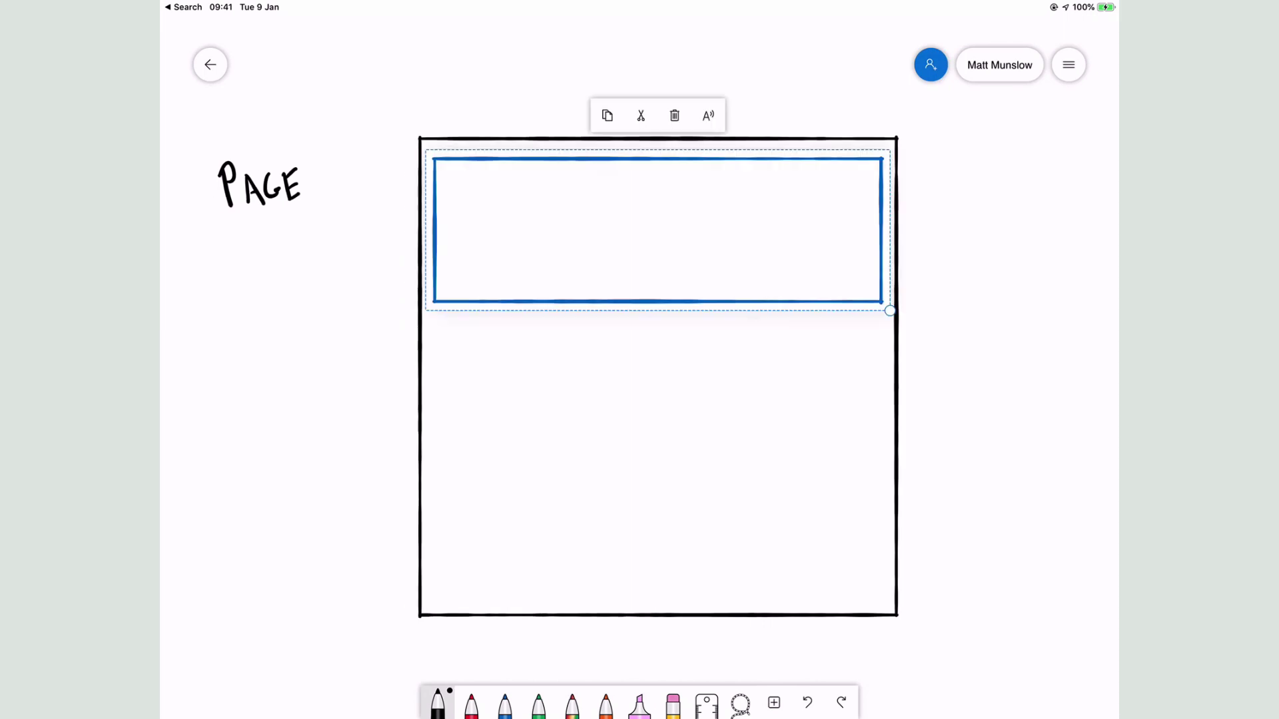
# Write SECTION in blue below the PAGE label
pyautogui.click(505, 704)
pyautogui.moveTo(229, 243); pyautogui.dragTo(220, 266)
pyautogui.moveTo(240, 247)
pyautogui.mouseDown()
pyautogui.moveTo(241, 267)
pyautogui.moveTo(301, 244)
pyautogui.mouseUp()
pyautogui.moveTo(290, 246); pyautogui.dragTo(288, 267)
pyautogui.moveTo(306, 247); pyautogui.dragTo(306, 265)
# Copy the blue section rectangle and stack two pasted copies below it to fill the page
pyautogui.moveTo(313, 248); pyautogui.dragTo(312, 249)
pyautogui.moveTo(321, 265); pyautogui.dragTo(333, 240)
pyautogui.click(656, 160)
pyautogui.click(326, 400)
pyautogui.click(242, 393)
pyautogui.moveTo(357, 431); pyautogui.dragTo(656, 386)
pyautogui.click(261, 490)
pyautogui.click(177, 456)
pyautogui.moveTo(319, 496); pyautogui.dragTo(726, 536)
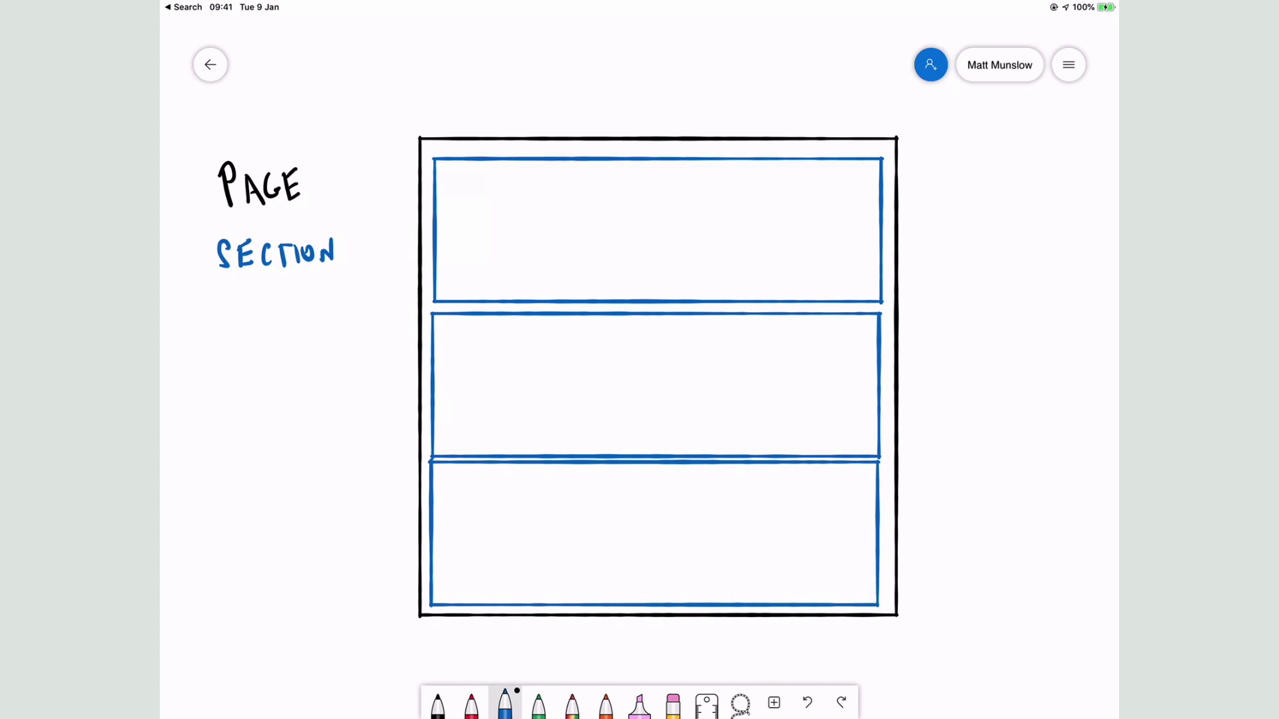
# Draw a red square in the top section and paste two copies beside it
pyautogui.click(471, 704)
pyautogui.moveTo(449, 171); pyautogui.dragTo(573, 292)
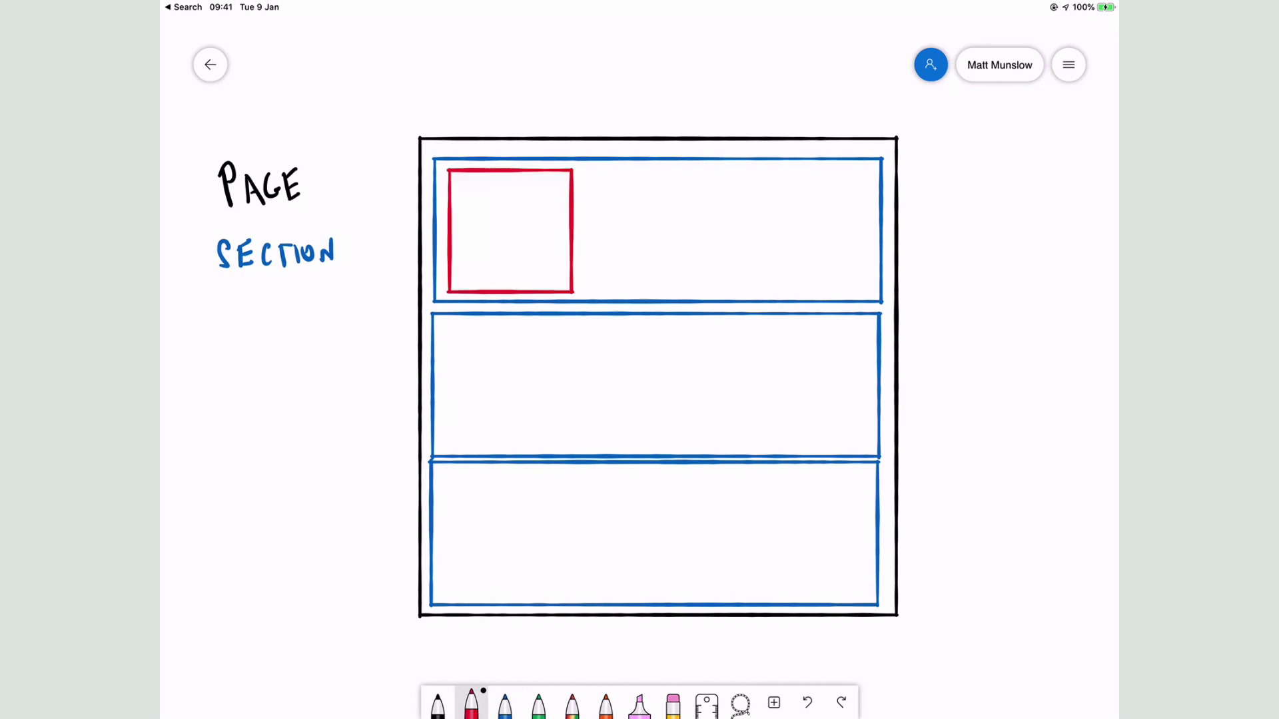
pyautogui.click(510, 231)
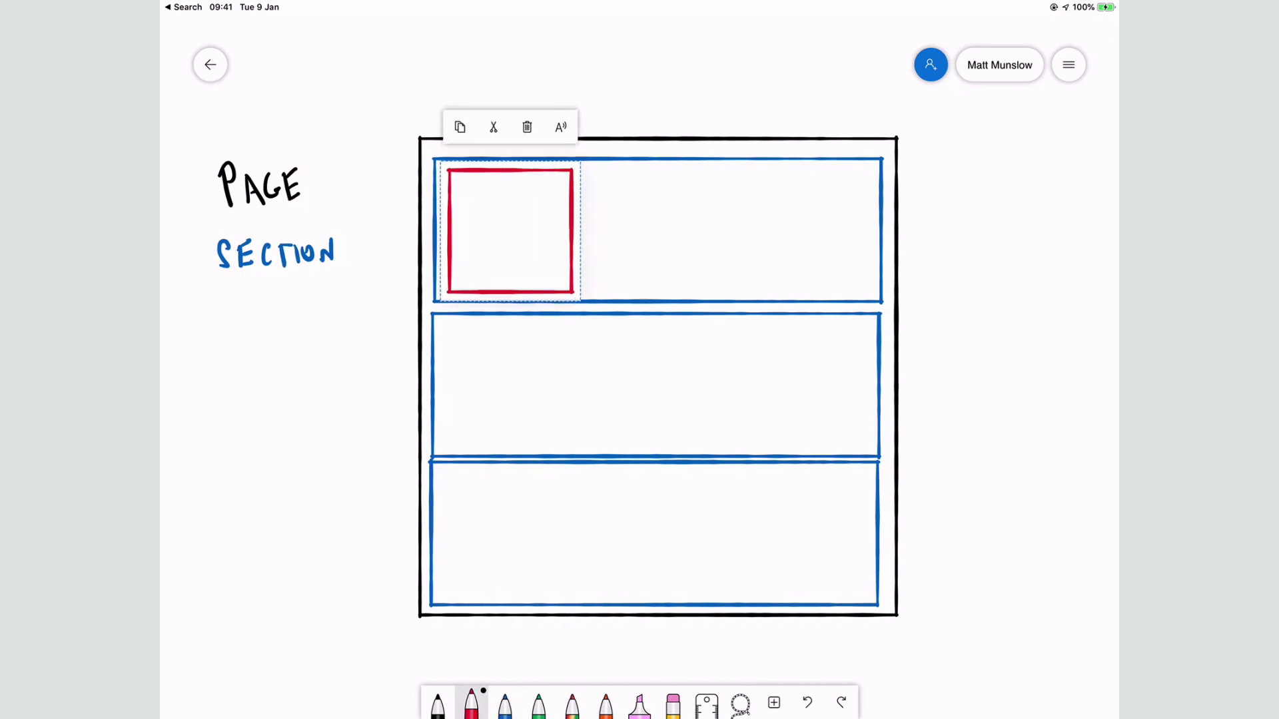
pyautogui.click(460, 126)
pyautogui.click(265, 413)
pyautogui.click(180, 375)
pyautogui.moveTo(265, 413); pyautogui.dragTo(650, 230)
pyautogui.click(248, 444)
pyautogui.click(184, 406)
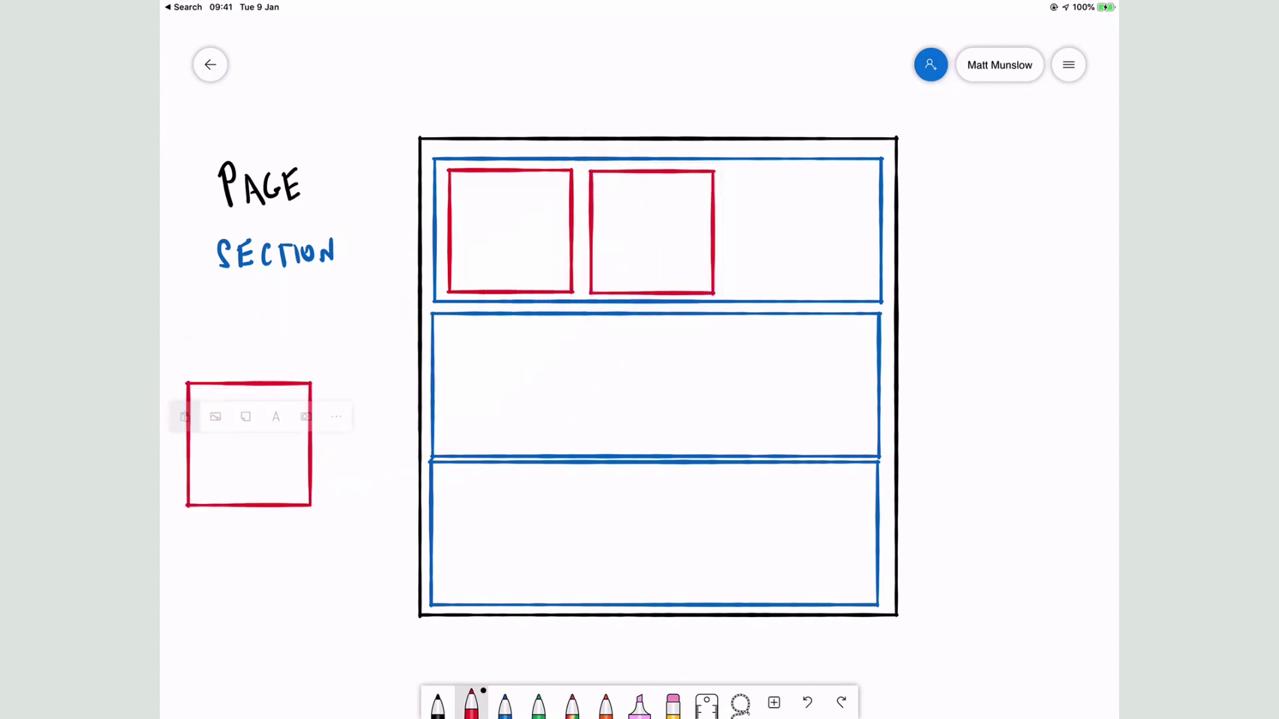
pyautogui.moveTo(249, 444); pyautogui.dragTo(804, 231)
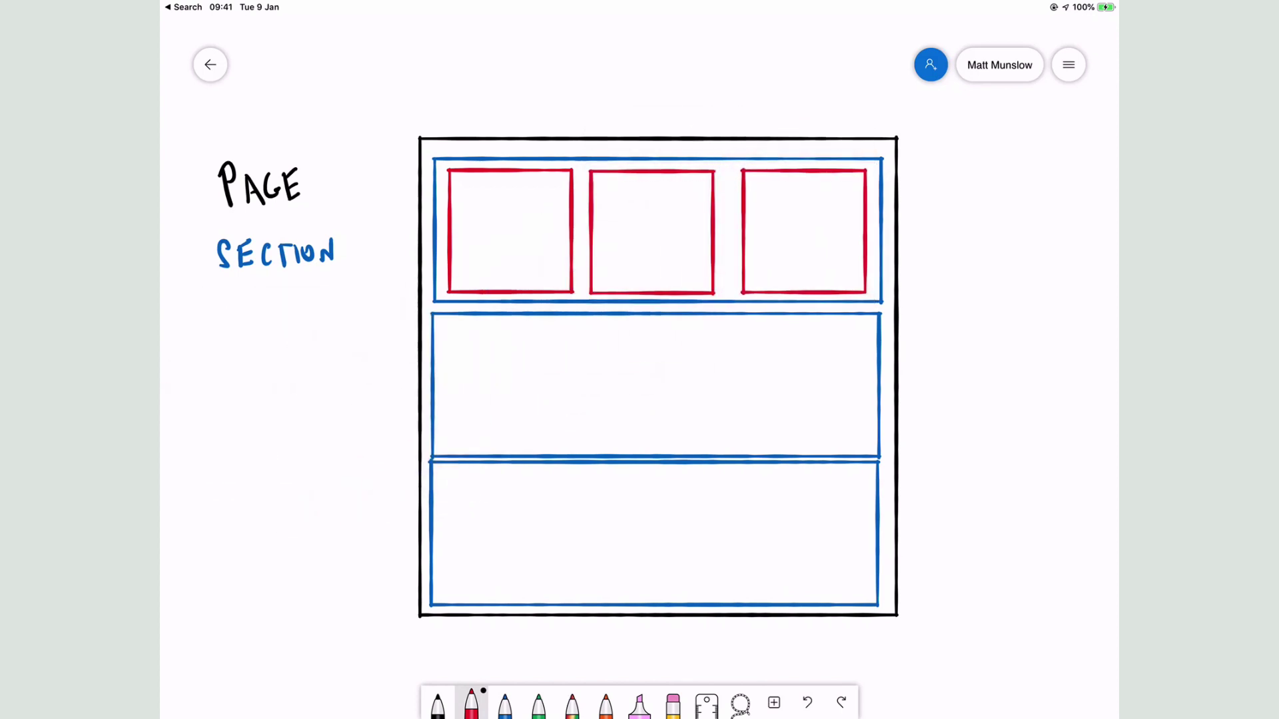
# Draw a wide red rectangle in the middle section and write Web Parts in red
pyautogui.moveTo(717, 372)
pyautogui.mouseDown()
pyautogui.moveTo(588, 447)
pyautogui.moveTo(447, 446)
pyautogui.moveTo(598, 323)
pyautogui.moveTo(714, 323)
pyautogui.mouseUp()
pyautogui.moveTo(216, 305)
pyautogui.mouseDown()
pyautogui.moveTo(242, 303)
pyautogui.moveTo(283, 330)
pyautogui.mouseUp()
pyautogui.moveTo(299, 296); pyautogui.dragTo(337, 338)
pyautogui.moveTo(340, 338); pyautogui.dragTo(349, 320)
pyautogui.moveTo(354, 300)
pyautogui.mouseDown()
pyautogui.moveTo(357, 338)
pyautogui.moveTo(363, 315)
pyautogui.mouseUp()
pyautogui.moveTo(377, 307); pyautogui.dragTo(365, 338)
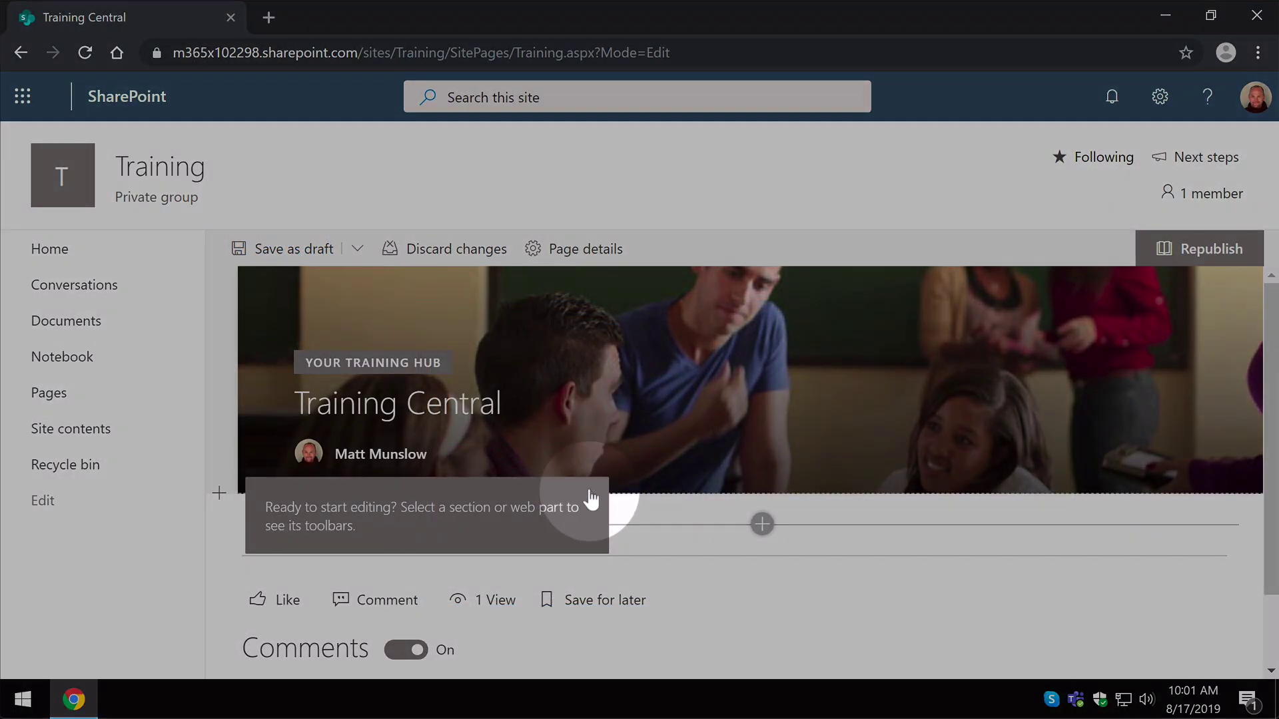
# Close the 'Ready to start editing?' tip callout
pyautogui.click(593, 494)
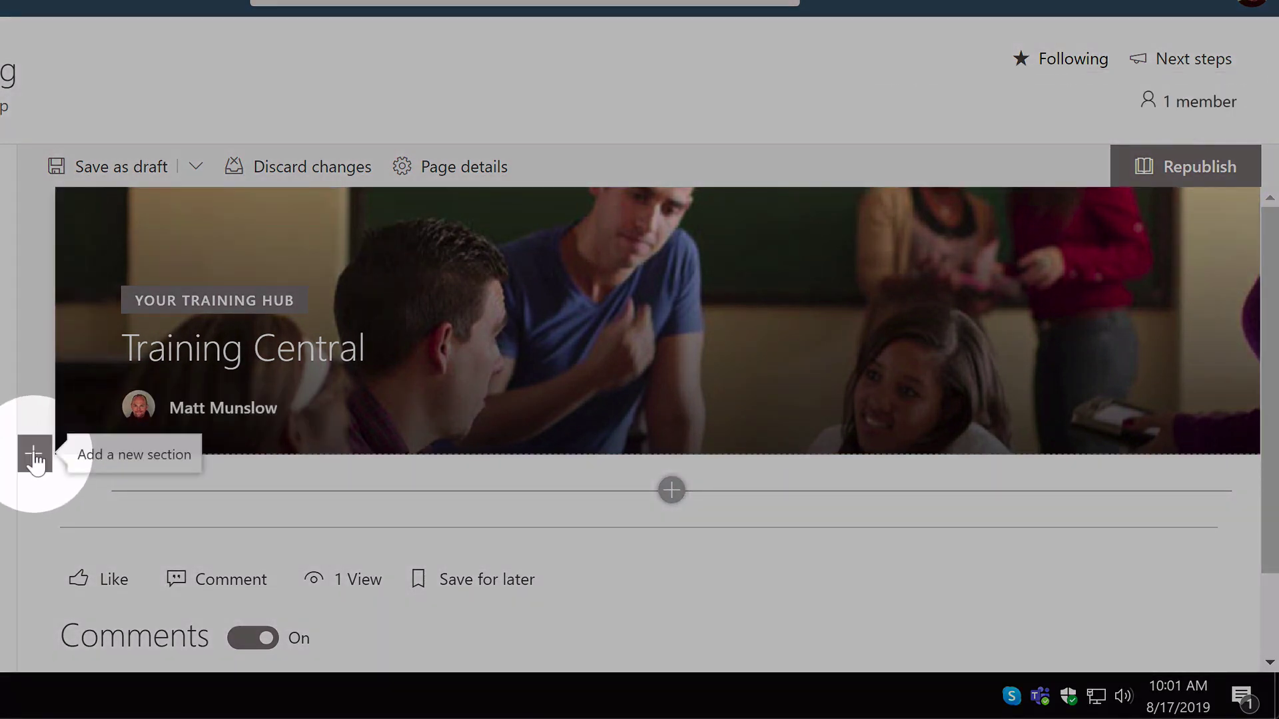
# Add a new section below the banner using the two-column layout
pyautogui.click(34, 455)
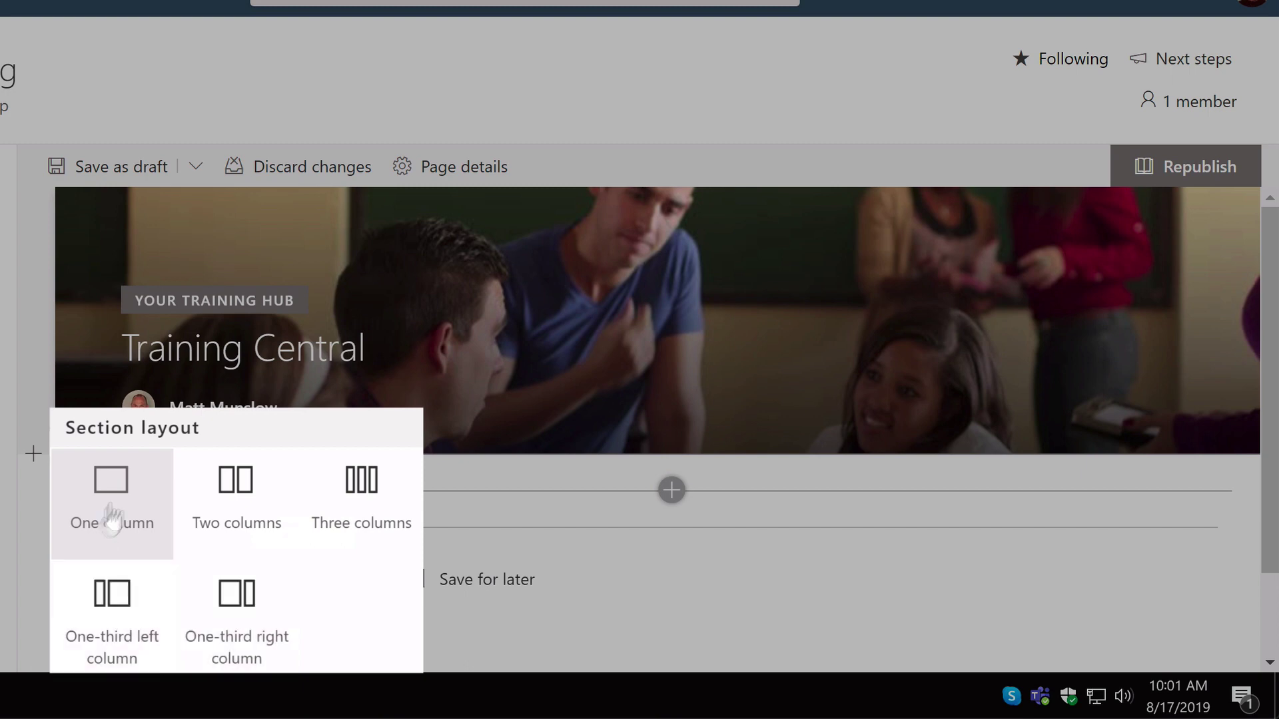
pyautogui.click(238, 497)
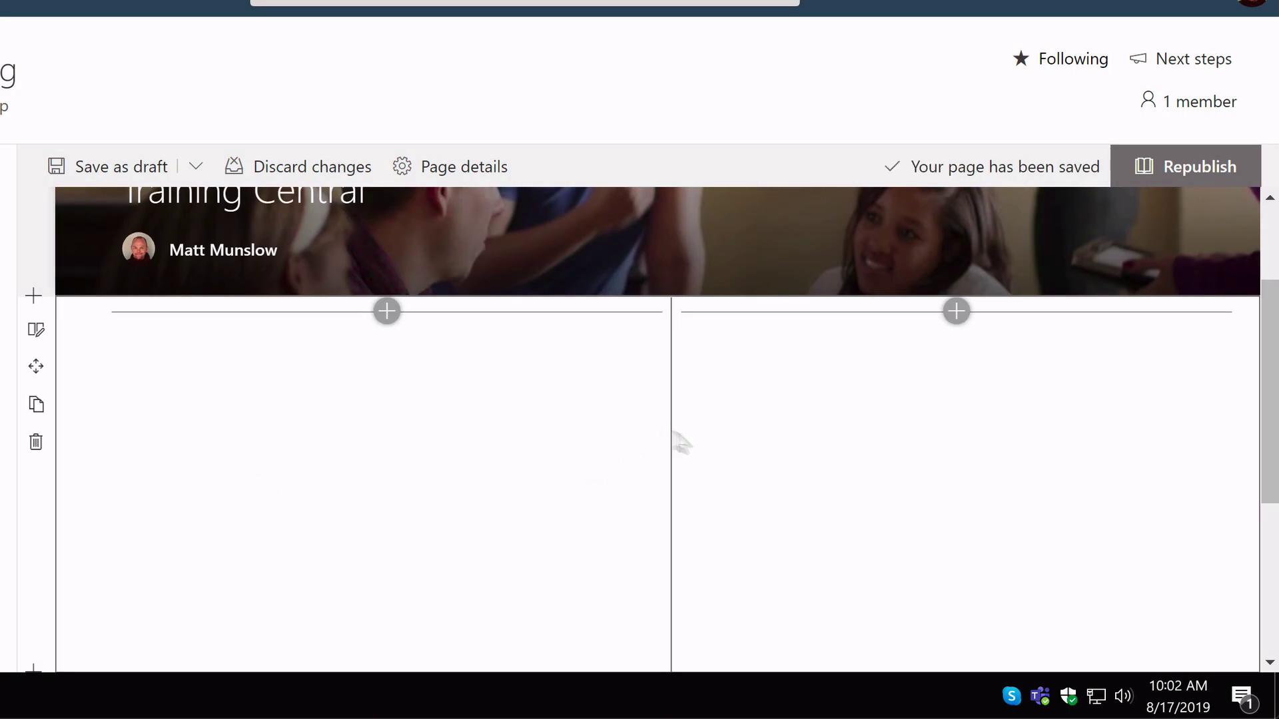
# Scroll up to show the banner above the new empty two-column section
pyautogui.moveTo(1267, 400)
pyautogui.mouseDown()
pyautogui.moveTo(1270, 337)
pyautogui.moveTo(1272, 383)
pyautogui.mouseUp()
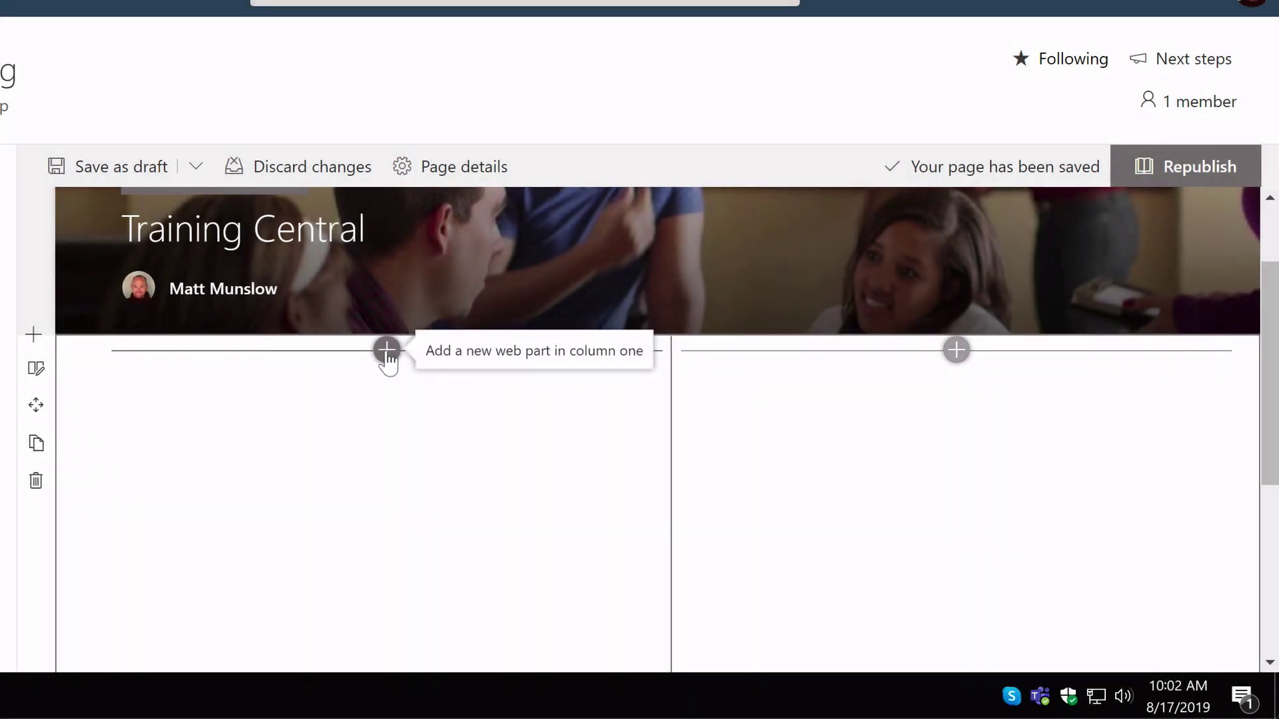
# Open column one's web part picker and scroll through its Featured and All A to Z lists
pyautogui.click(386, 352)
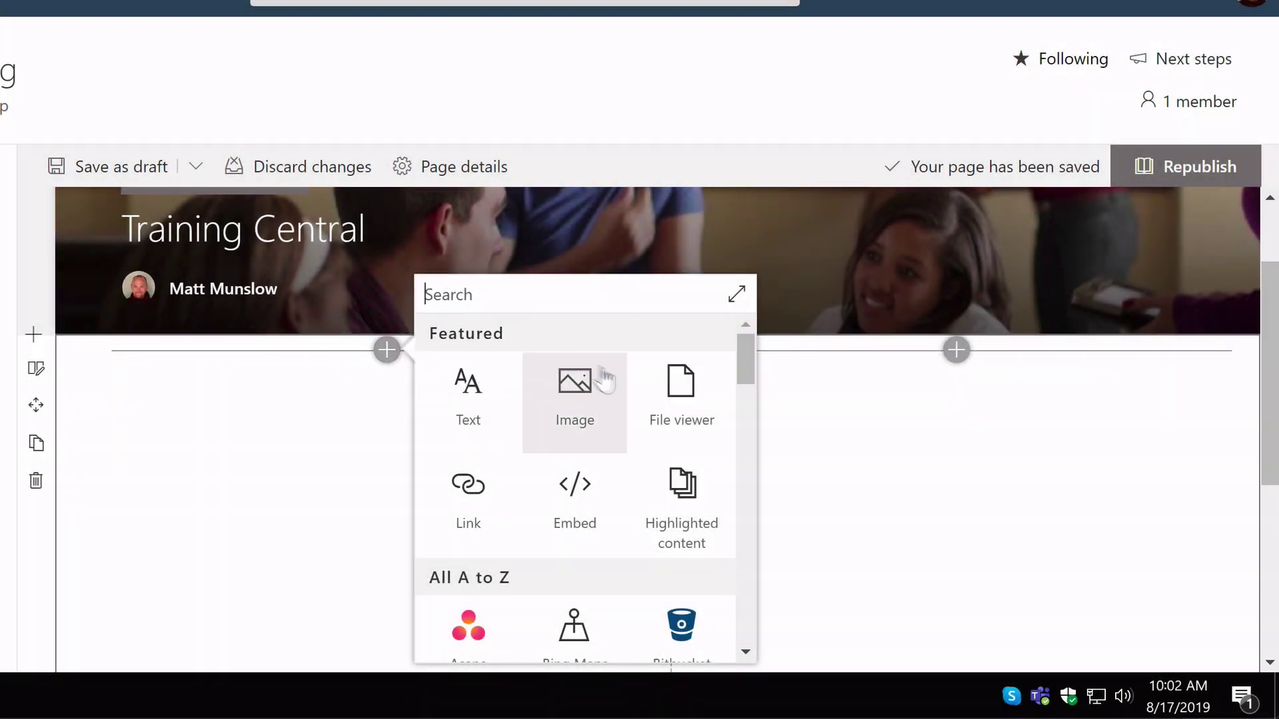
pyautogui.moveTo(755, 362); pyautogui.dragTo(742, 445)
pyautogui.moveTo(741, 484); pyautogui.dragTo(749, 321)
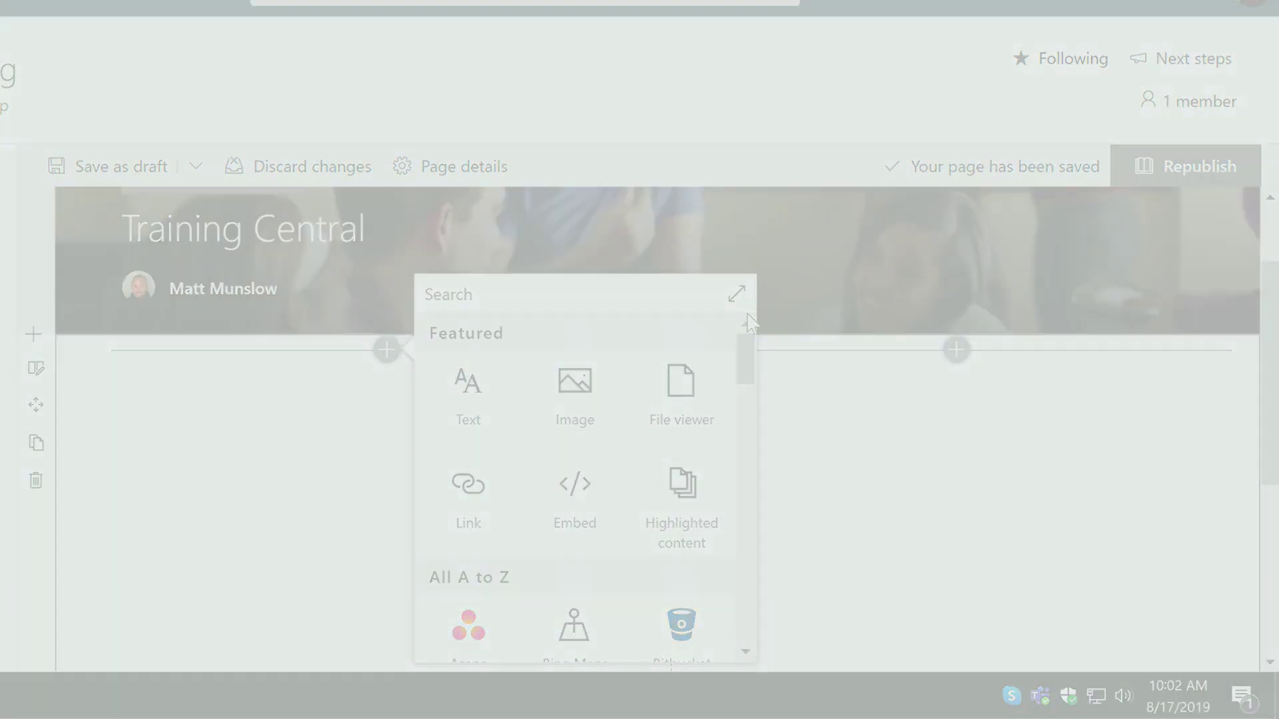